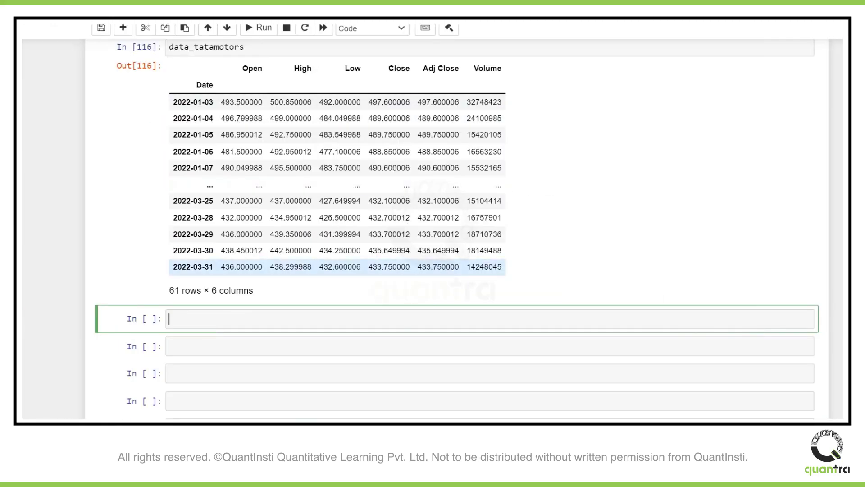
pyautogui.write('#20-day sma')
# Under the #20-day sma comment, compute data_tatamotors['Close'].rolling(20).mean()
pyautogui.press('Return')
pyautogui.write('data')
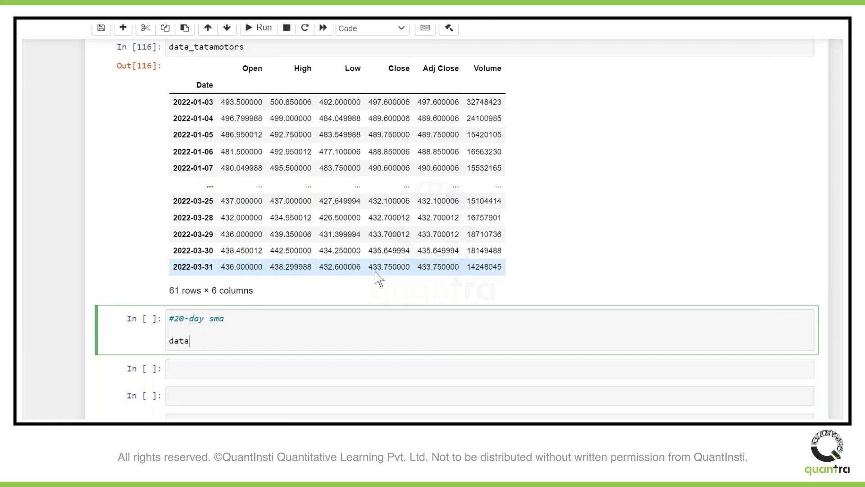
pyautogui.write('_tatamotors')
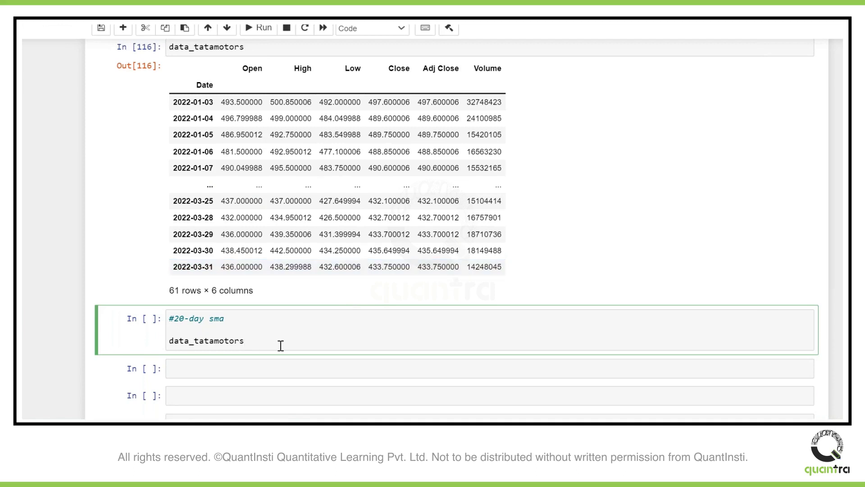
pyautogui.write("['Close']")
pyautogui.write('.')
pyautogui.write('rolling(20')
pyautogui.press('Right')
pyautogui.write('.mean()')
pyautogui.hotkey('shift', 'Return')
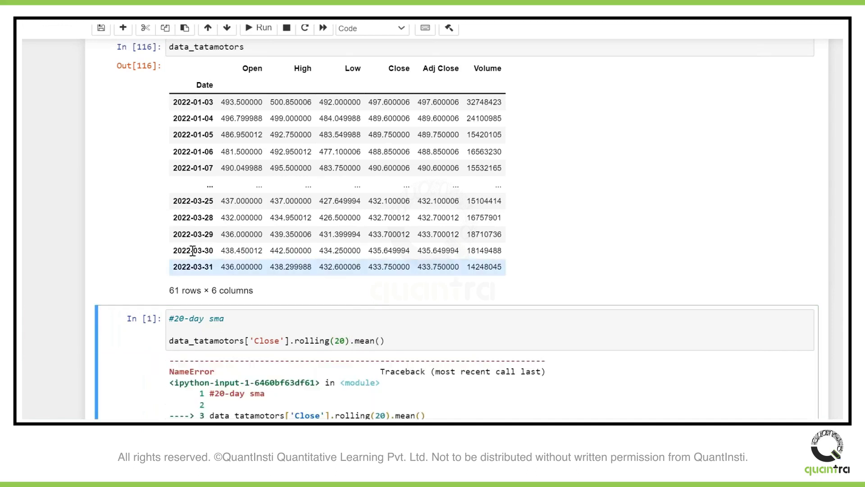
pyautogui.scroll(-5, 330, 301)
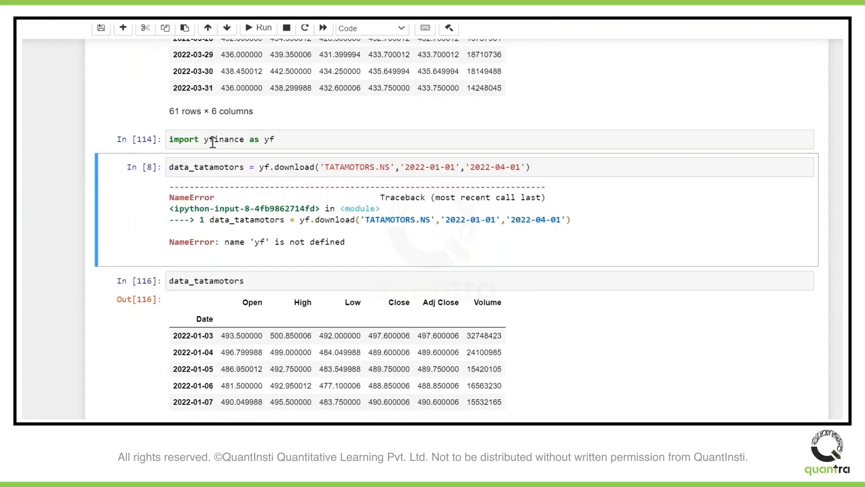
# Rerun the yfinance import, Tata Motors download, dataframe display and 20-day SMA cells
pyautogui.click(212, 140)
pyautogui.hotkey('shift', 'Return')
pyautogui.click(223, 169)
pyautogui.hotkey('shift', 'Return')
pyautogui.click(241, 196)
pyautogui.hotkey('shift', 'Return')
pyautogui.scroll(-5, 433, 271)
pyautogui.click(242, 303)
pyautogui.hotkey('shift', 'Return')
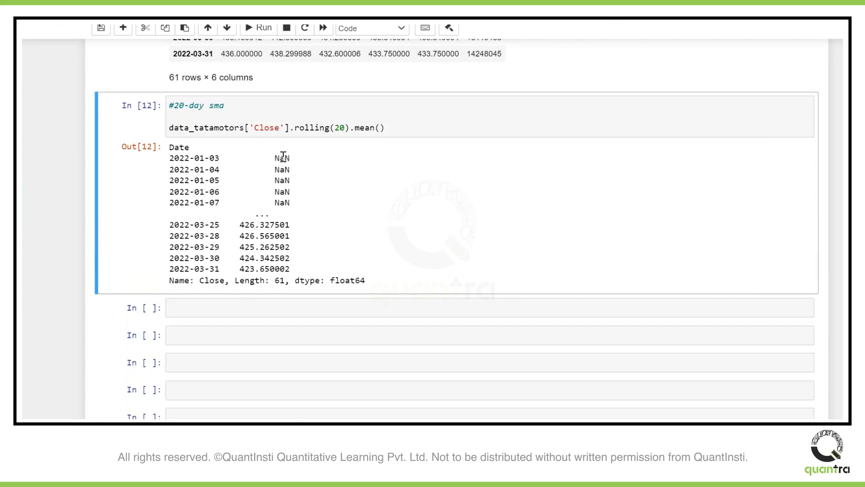
# Import TA-Lib as ta in the empty cell below the results
pyautogui.click(276, 306)
pyautogui.click(246, 310)
pyautogui.write('import talib as ta')
pyautogui.press('Return')
pyautogui.hotkey('shift', 'Return')
# Run ta.SMA(data_tatamotors, 20) on the whole dataframe, producing a TypeError
pyautogui.click(215, 347)
pyautogui.write('ta')
pyautogui.write('SMA')
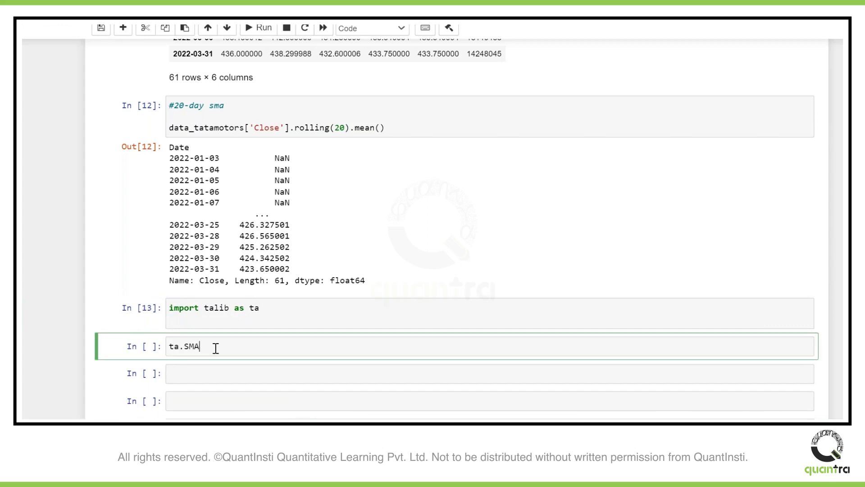
pyautogui.write('()')
pyautogui.write('data_tat')
pyautogui.write('amotros')
pyautogui.press('BackSpace')
pyautogui.press('BackSpace')
pyautogui.press('BackSpace')
pyautogui.write('ors')
pyautogui.write(',20')
pyautogui.hotkey('shift', 'Return')
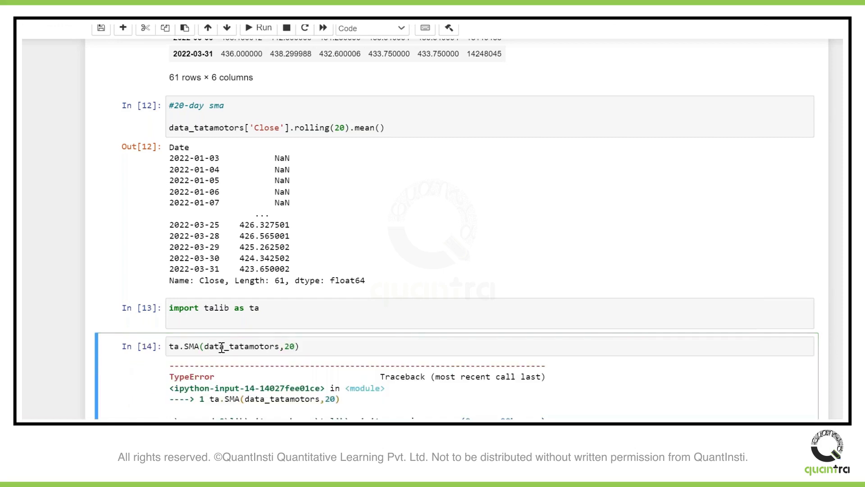
pyautogui.scroll(-3, 309, 345)
pyautogui.scroll(-3, 310, 345)
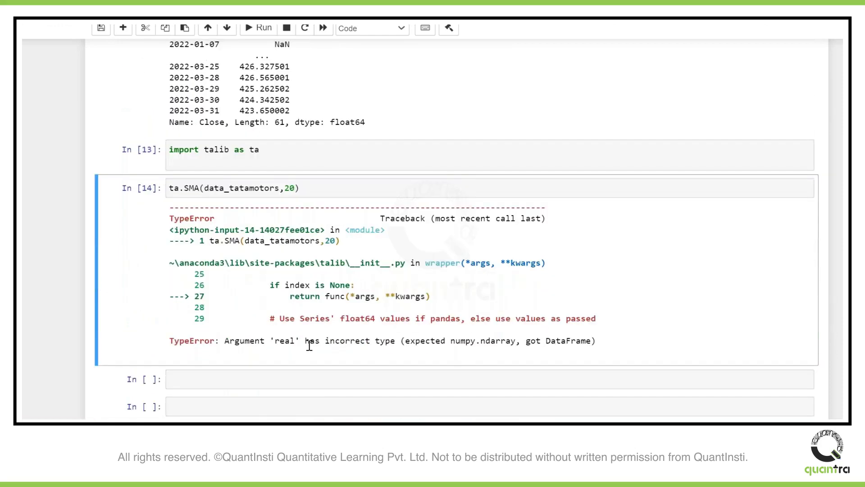
# Change the call to ta.SMA(data_tatamotors['Close'], 20) and compare it with the rolling-mean output
pyautogui.click(233, 188)
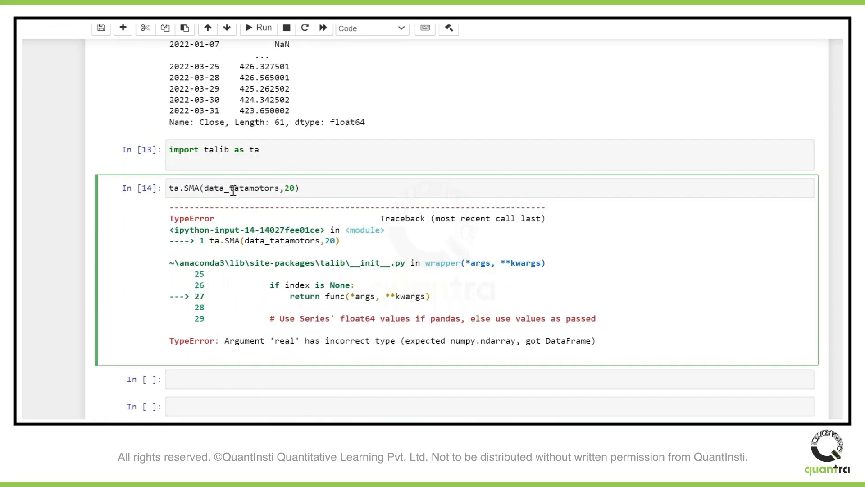
pyautogui.click(279, 188)
pyautogui.write("['Close']")
pyautogui.hotkey('ctrl', 'Return')
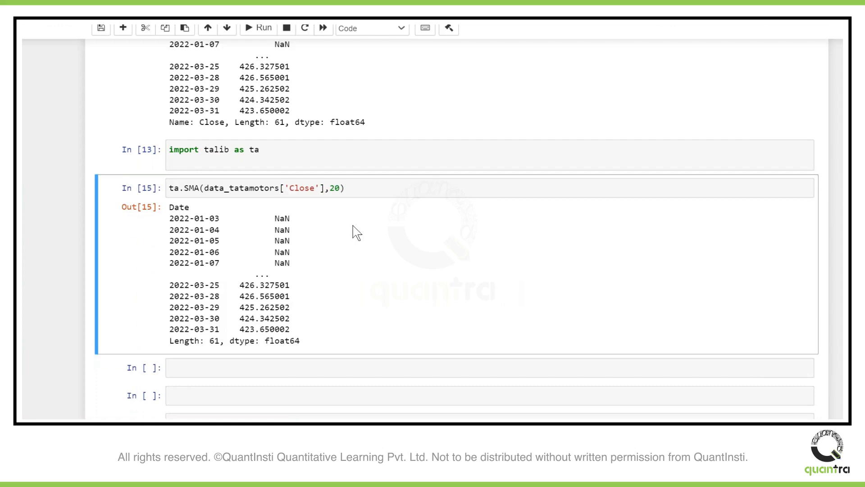
pyautogui.scroll(2, 357, 232)
pyautogui.scroll(2, 356, 232)
pyautogui.scroll(3, 356, 203)
pyautogui.scroll(-1, 352, 193)
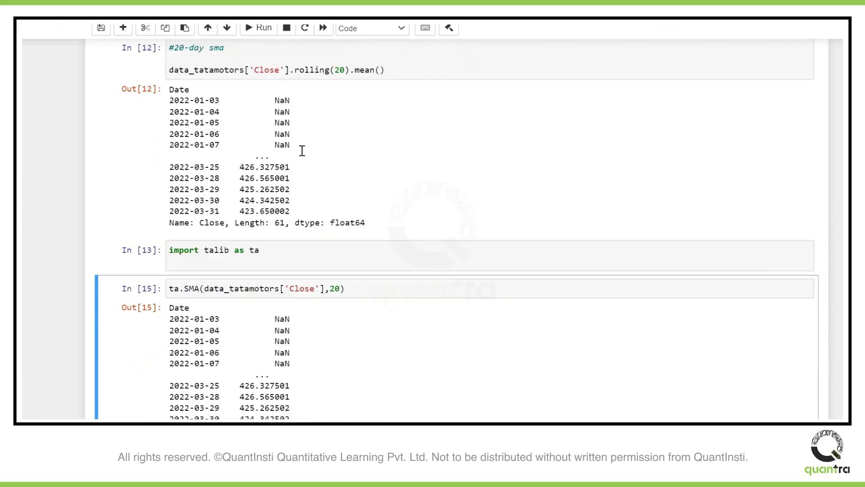
pyautogui.scroll(1, 359, 206)
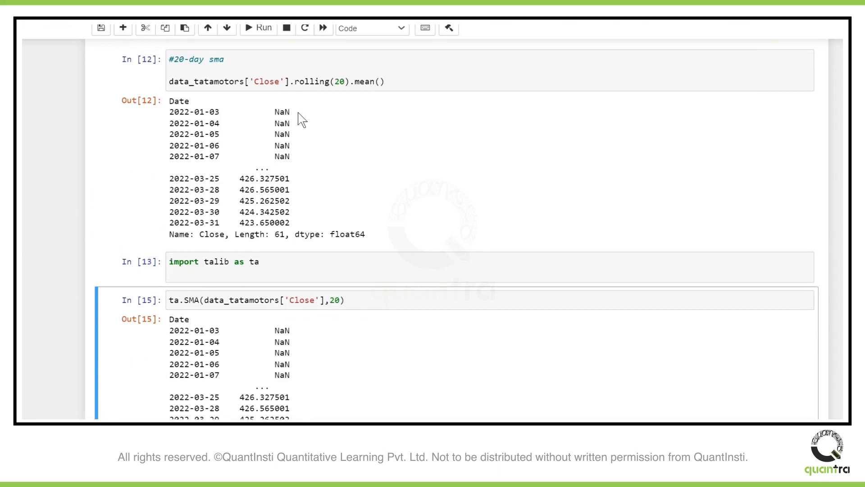
pyautogui.click(212, 70)
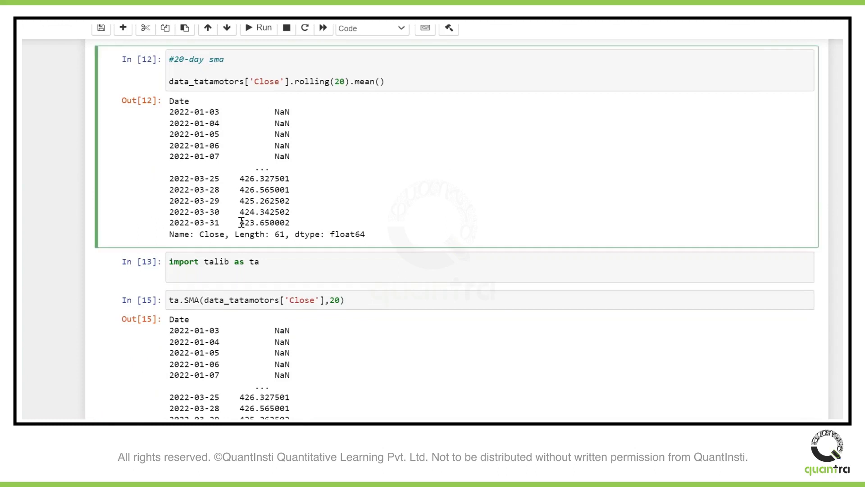
pyautogui.click(243, 262)
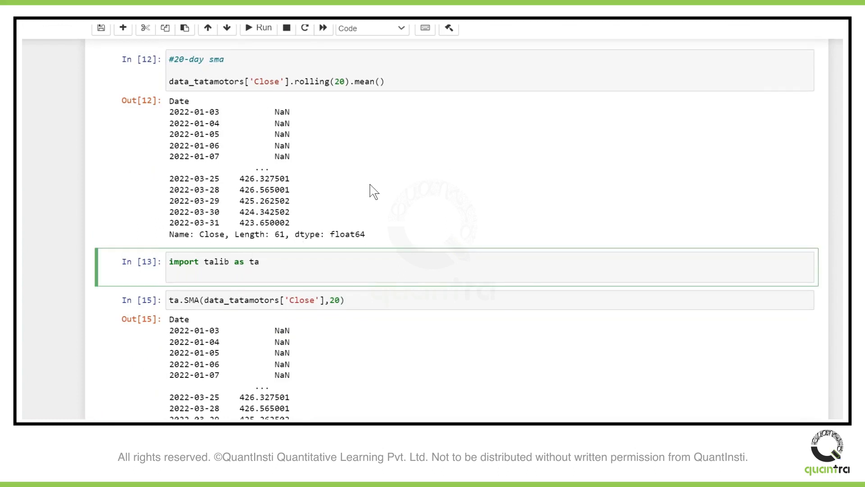